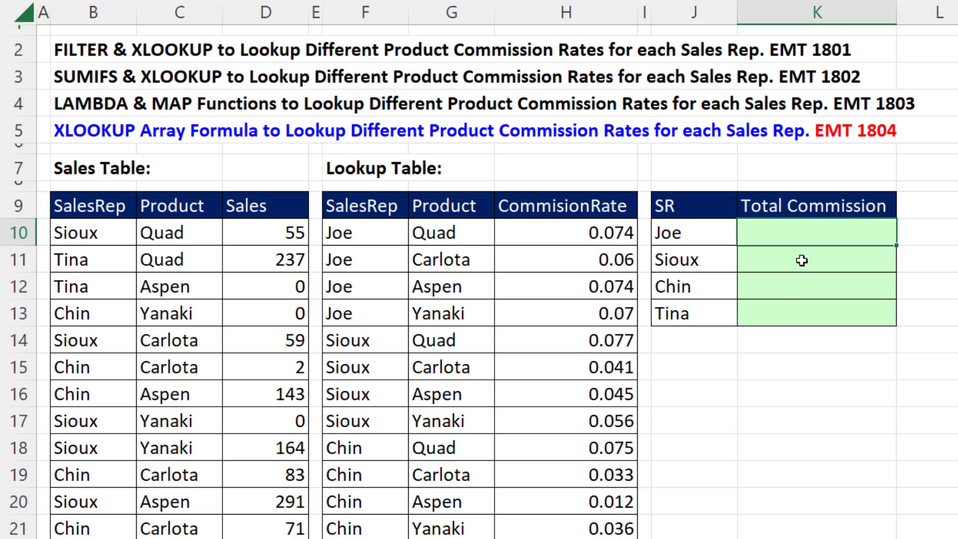
Step: Start an XLOOKUP in K10 using the absolute SalesRep range $B$10:$B$65 as lookup value
text(=xl)
key(Tab)
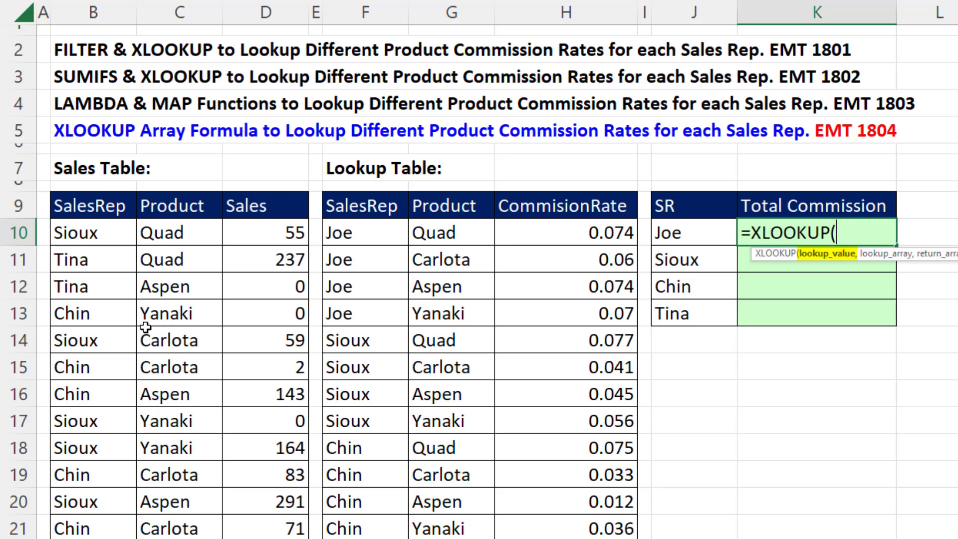
click(120, 229)
key(ctrl+shift+Down)
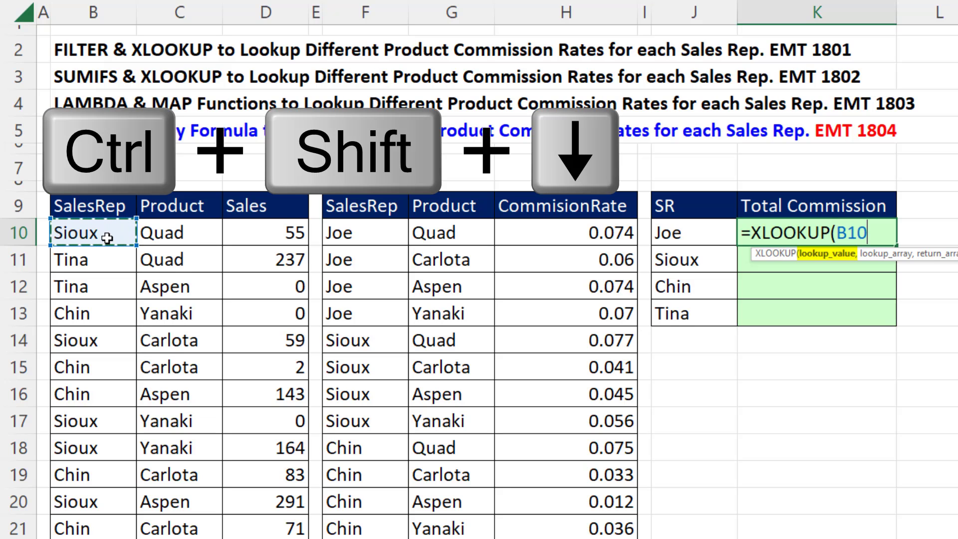
key(F4)
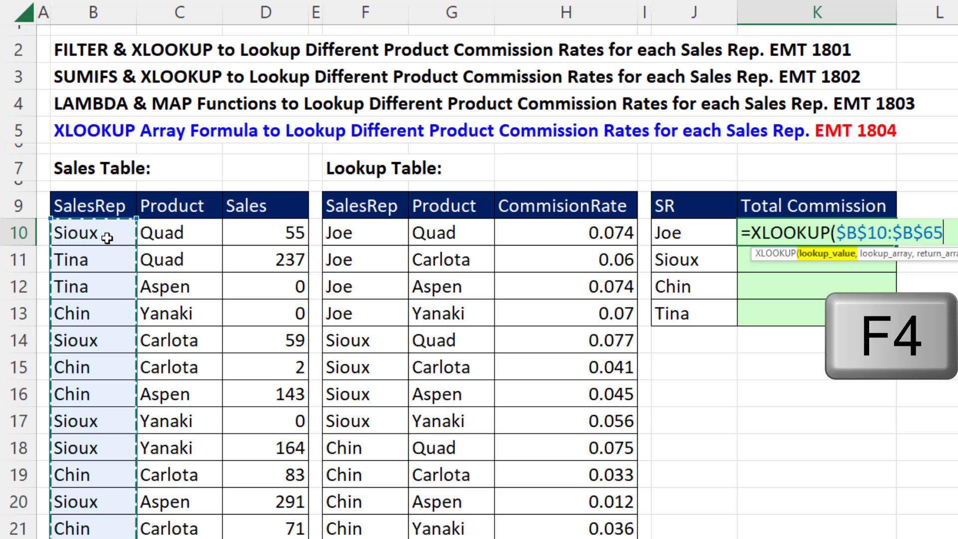
Step: Join the absolute Product range $C$10:$C$65 to it, previewing the combined values with F9
text(&)
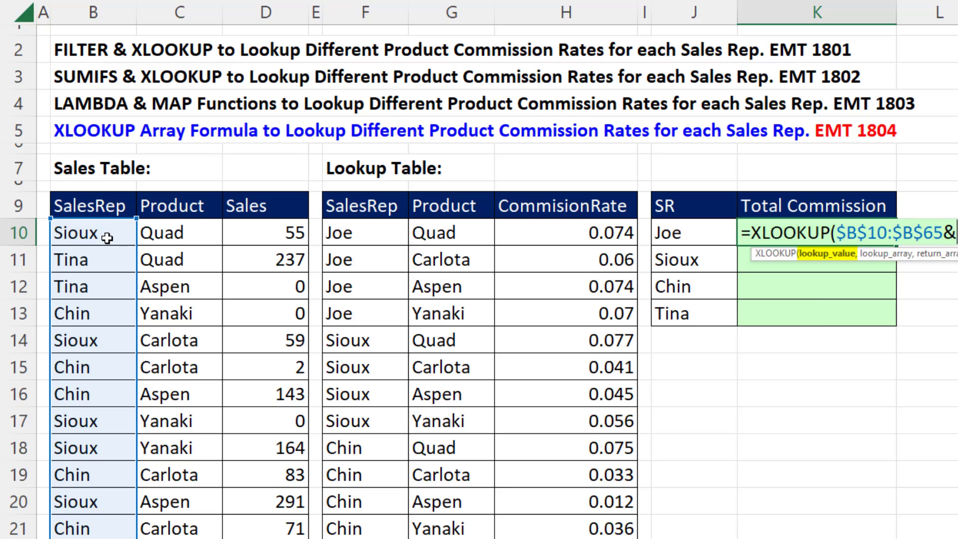
click(172, 233)
key(ctrl+shift+Down)
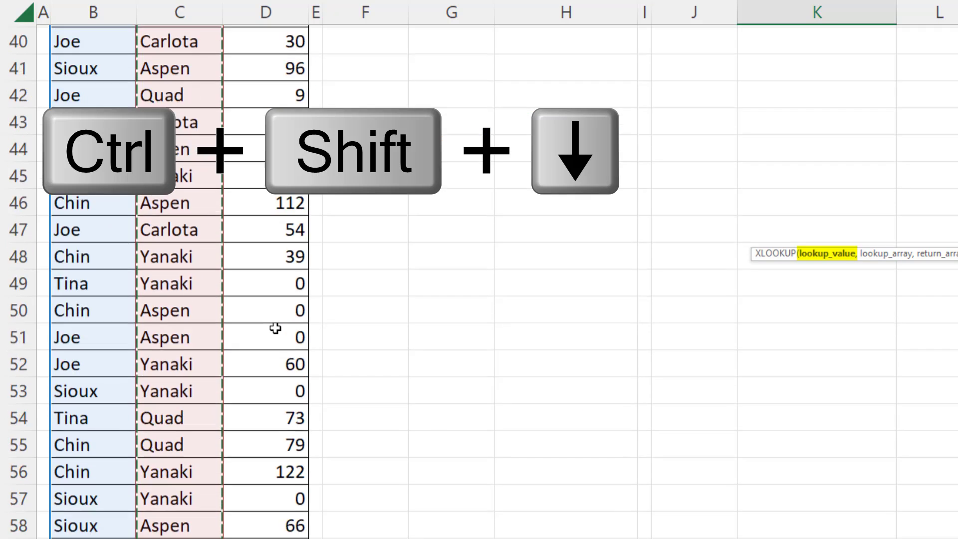
key(F4)
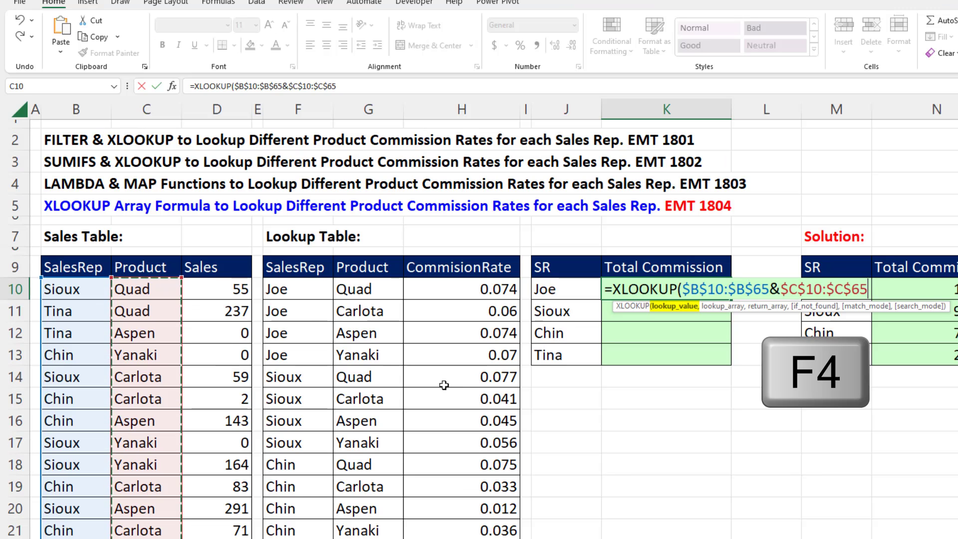
click(689, 306)
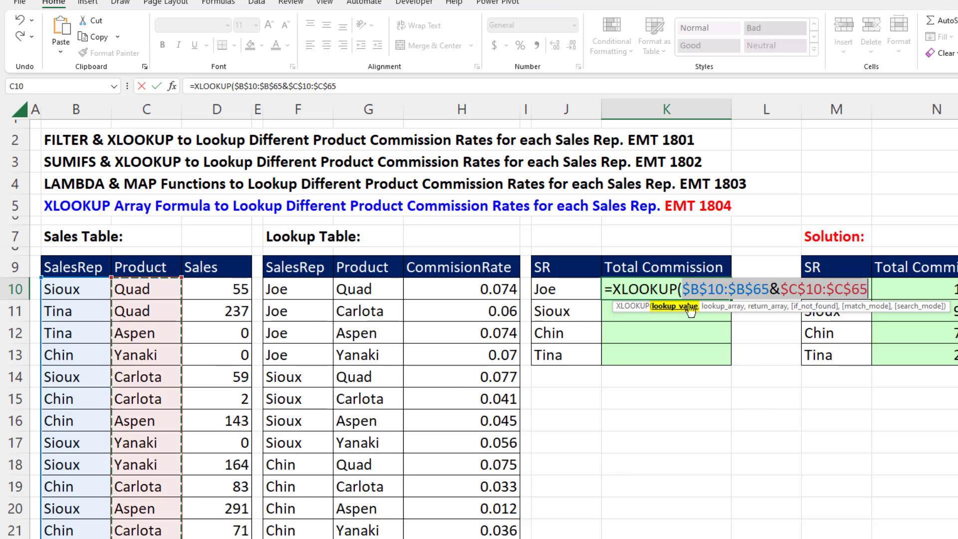
key(F9)
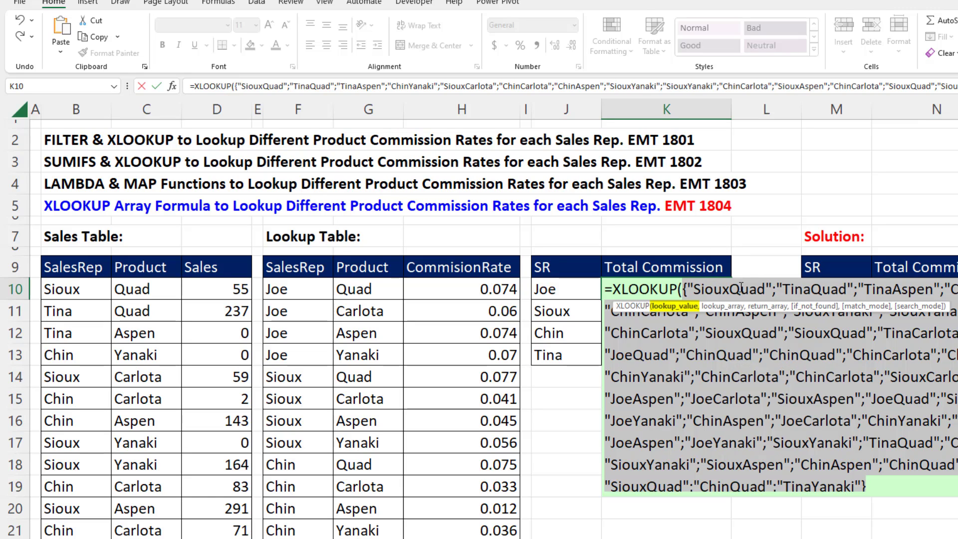
key(ctrl+z)
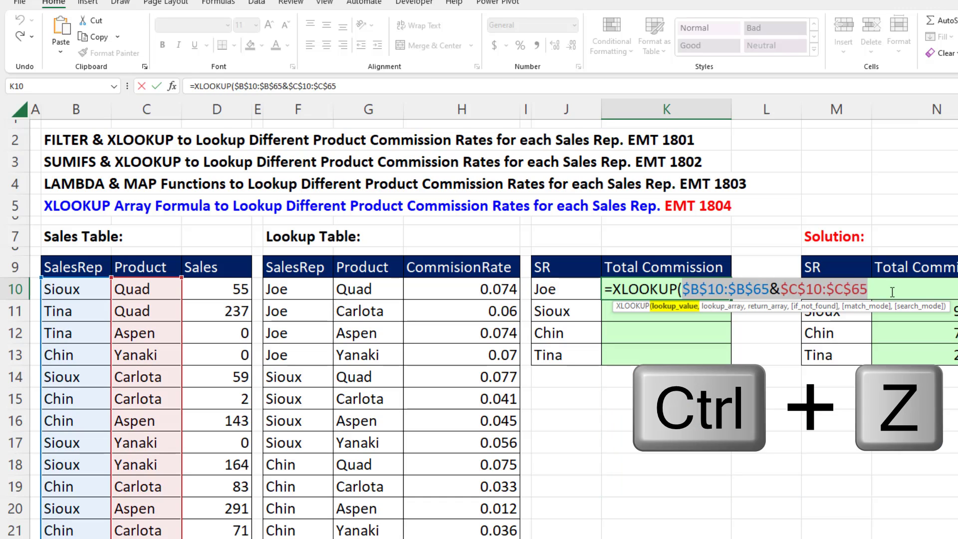
Step: Set the lookup array to $F$10:$F$25&$G$10:$G$25, previewing the joined Lookup Table names
text(,)
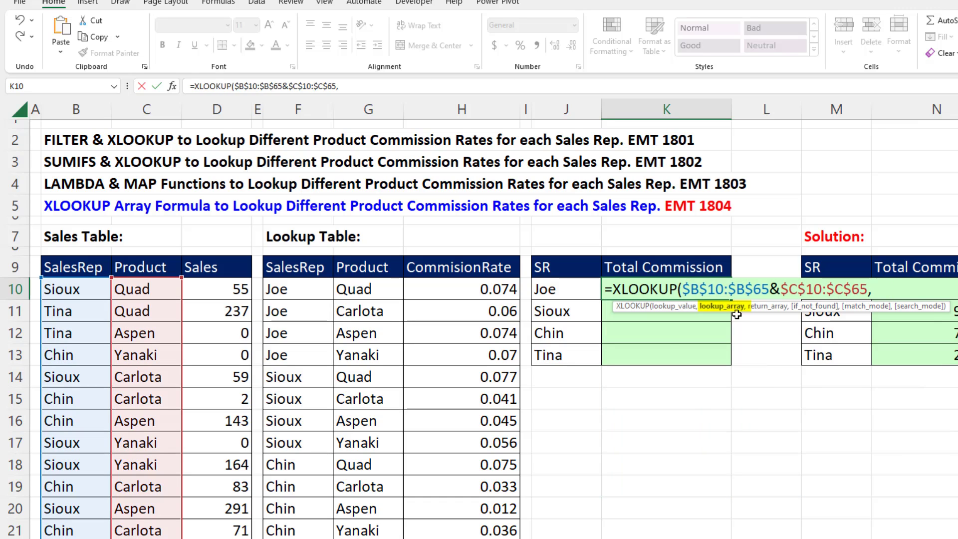
click(299, 289)
scroll(306, 314, down, 1)
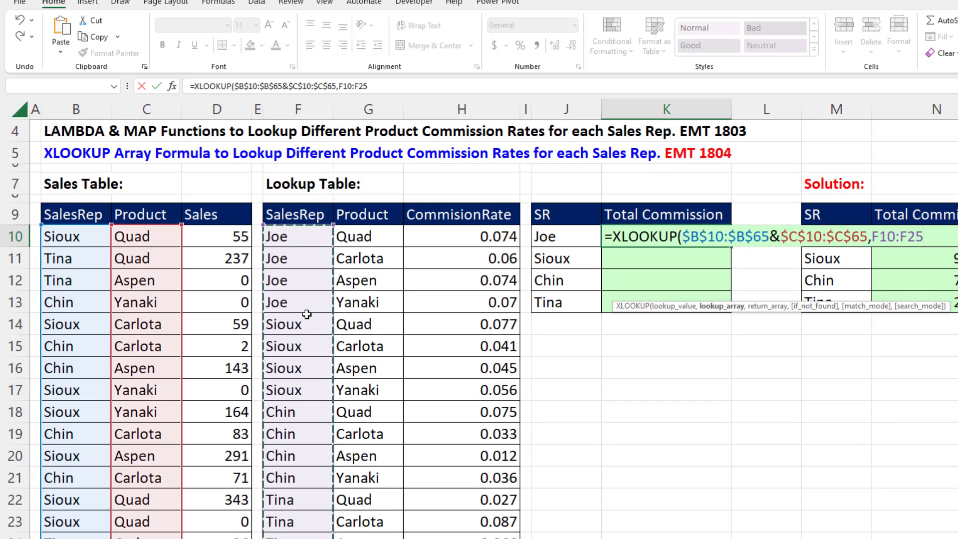
key(F4)
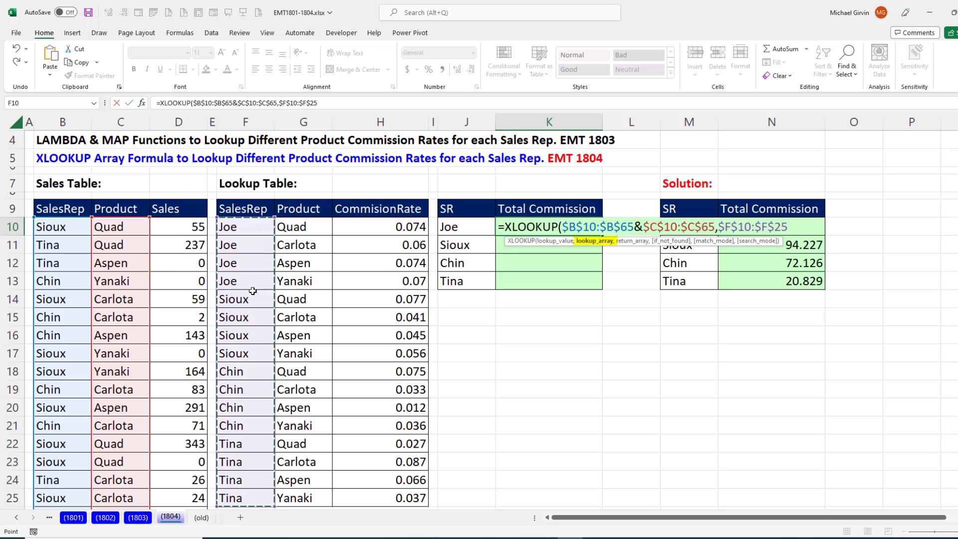
text(&)
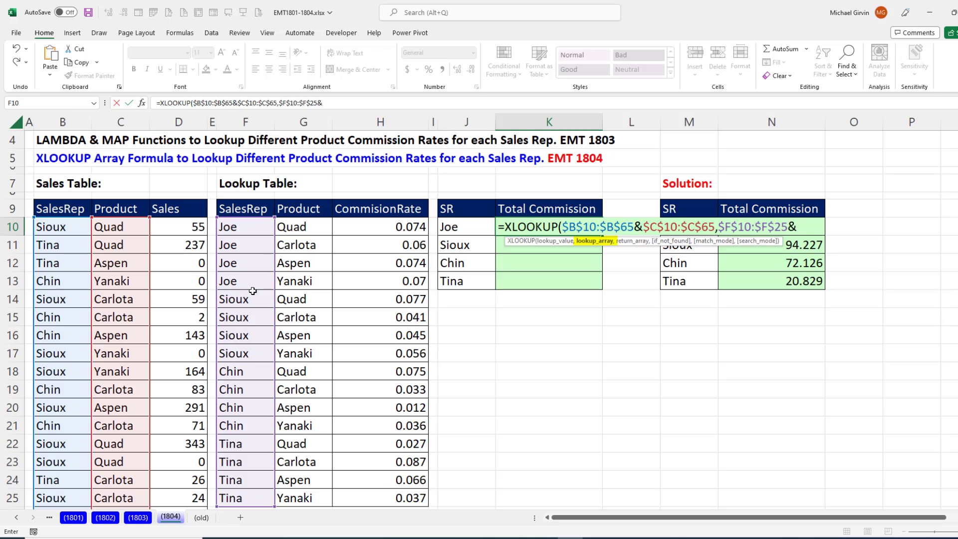
click(289, 227)
key(ctrl+shift+Down)
key(F4)
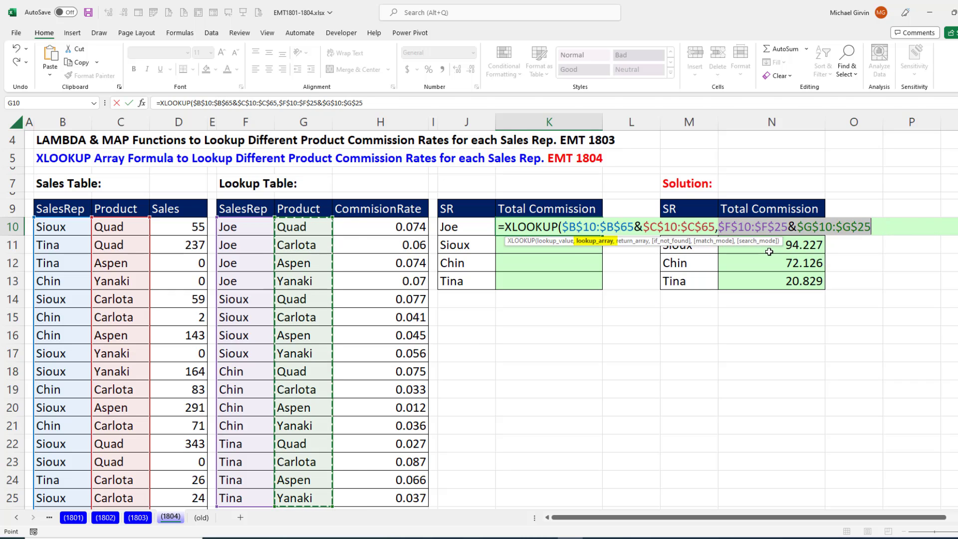
key(F9)
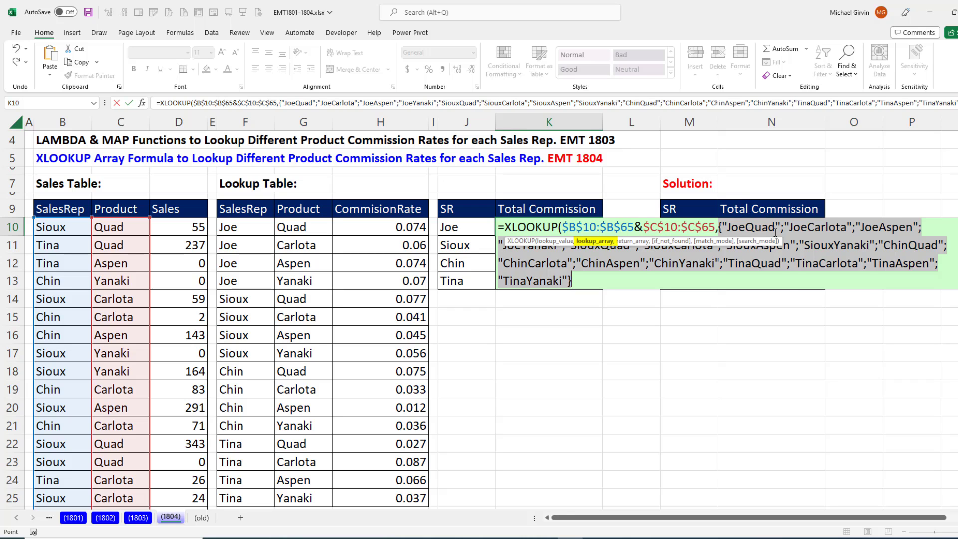
key(ctrl+z)
Step: Use the CommisionRate range $H$10:$H$25 as the absolute return array
click(883, 227)
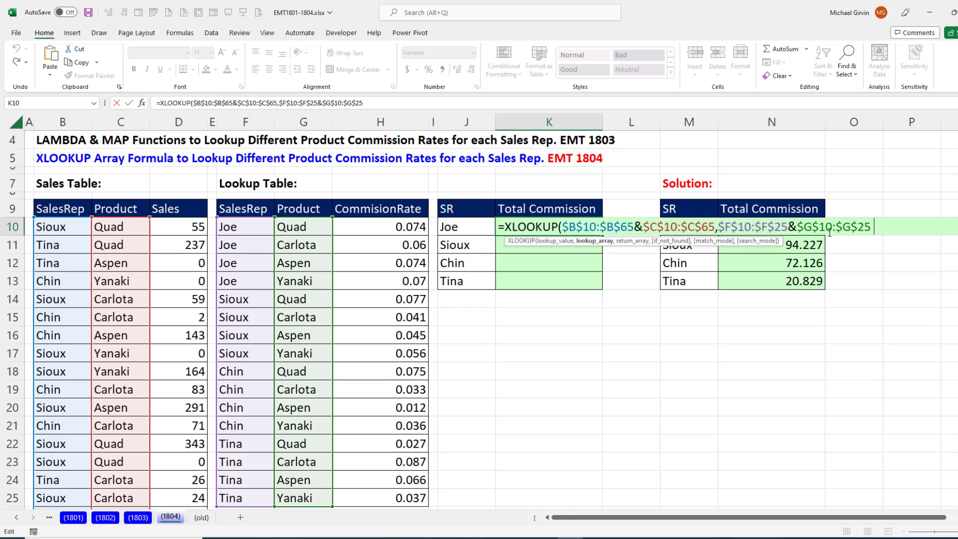
text(,)
drag(392, 231, 409, 491)
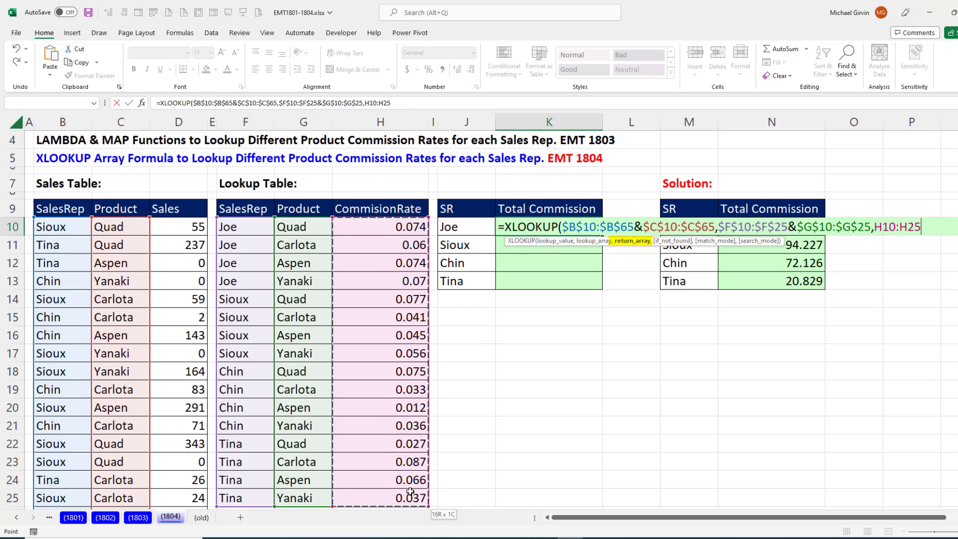
key(F4)
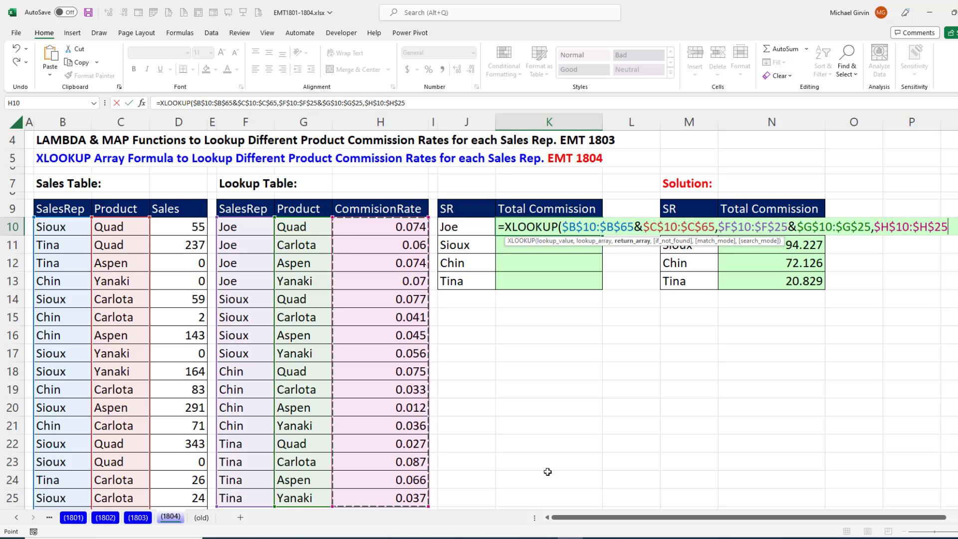
Step: Close and enter the XLOOKUP so commission rates spill down column K
text())
key(Return)
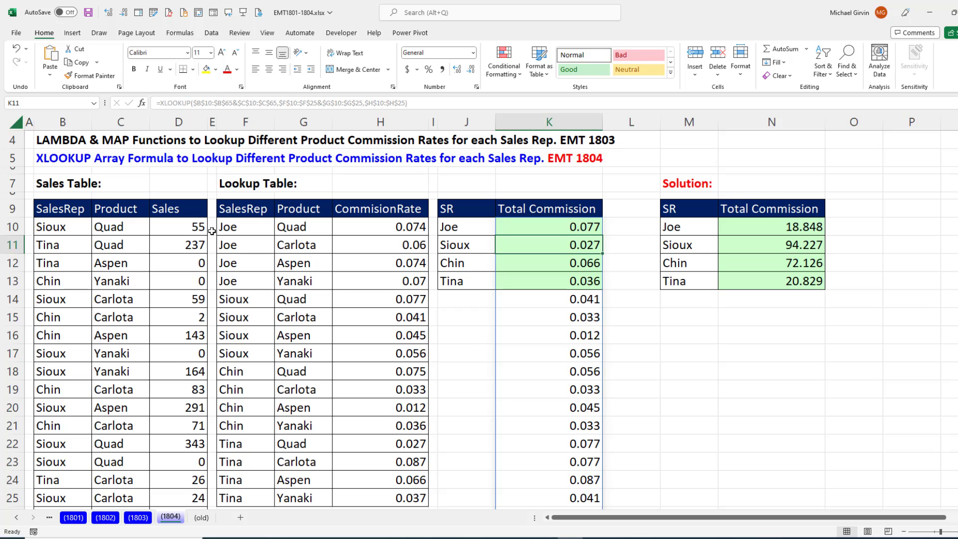
click(584, 227)
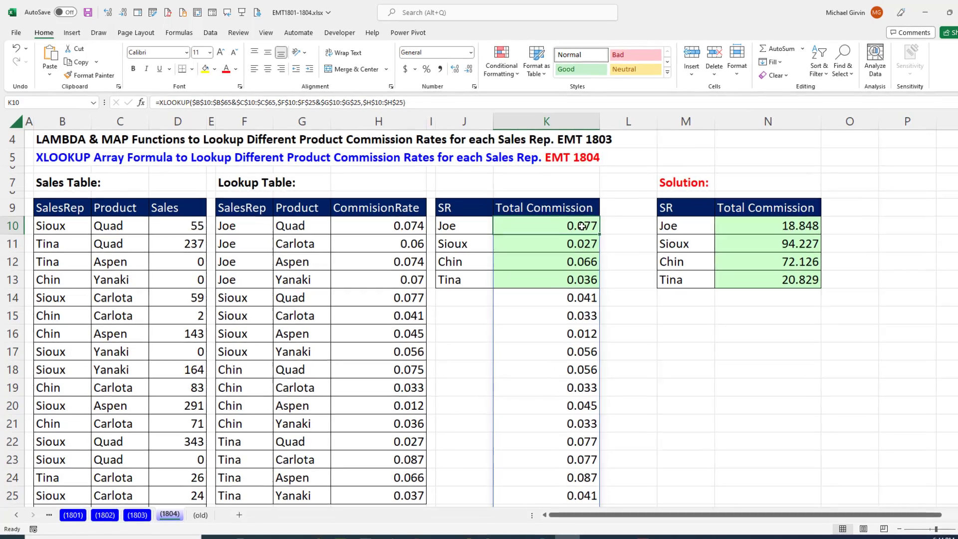
Step: Multiply the K10 formula by the absolute Sales range $D$10:$D$65 for per-row commissions like 4.235
key(F2)
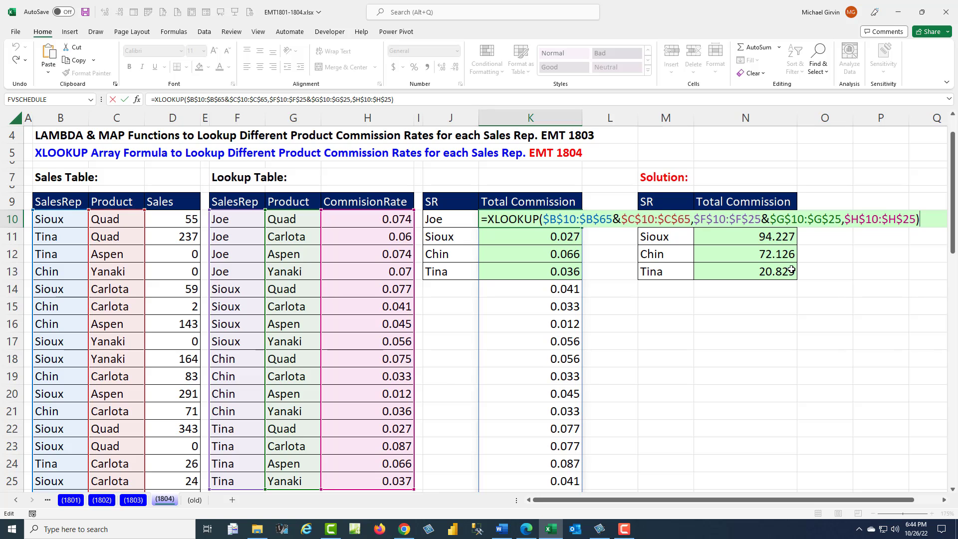
text(*)
click(164, 221)
key(ctrl+shift+Down)
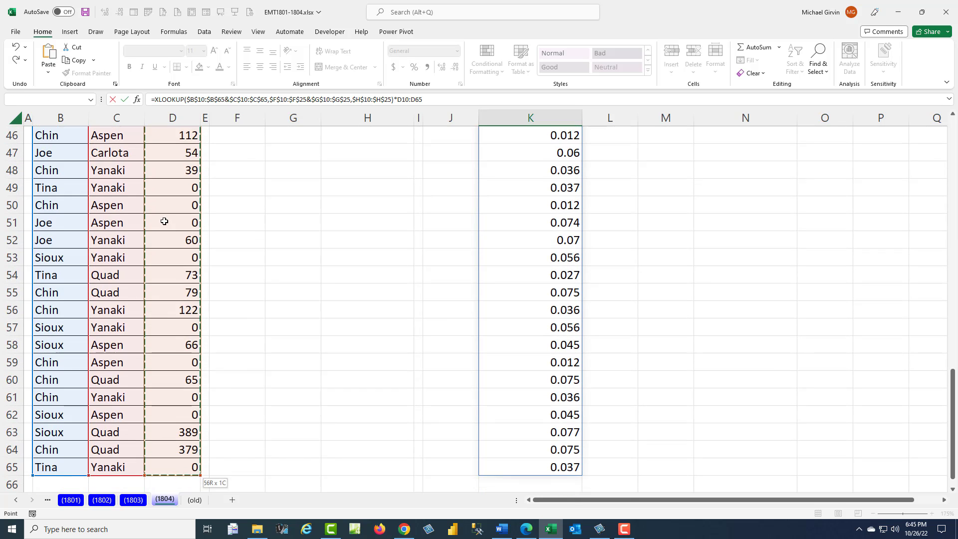
key(F4)
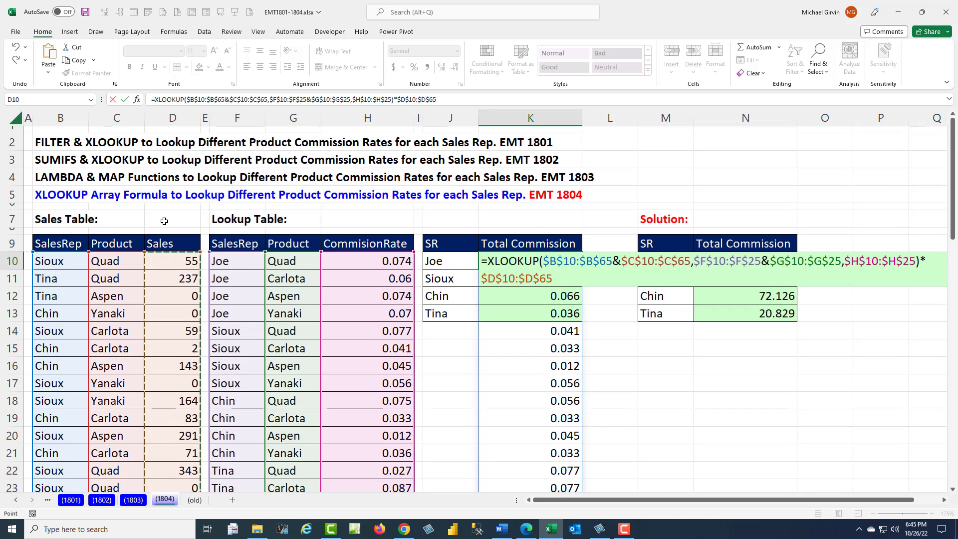
key(Return)
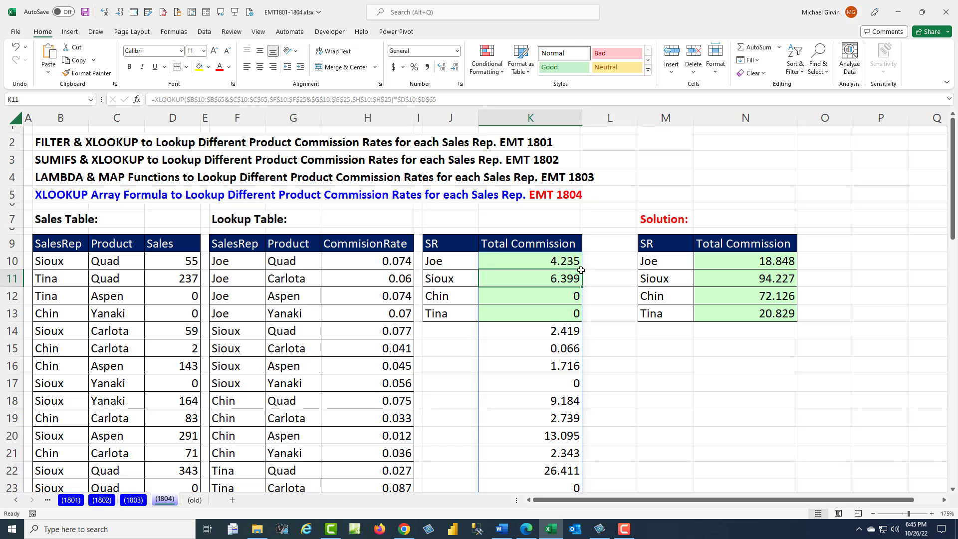
click(503, 260)
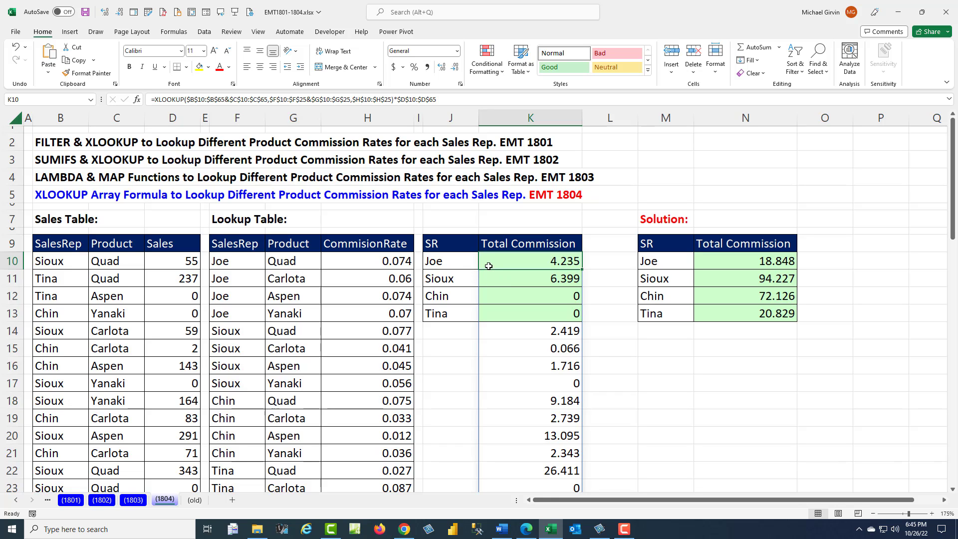
Step: Multiply the K10 formula by ($B$10:$B$65=J10) so only Joe's rows keep commissions
key(F2)
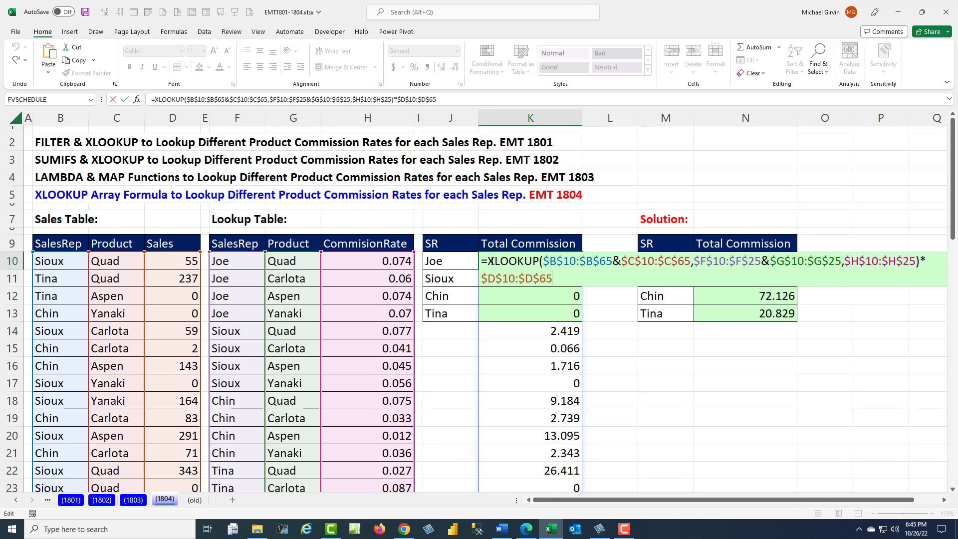
text(*()
click(73, 259)
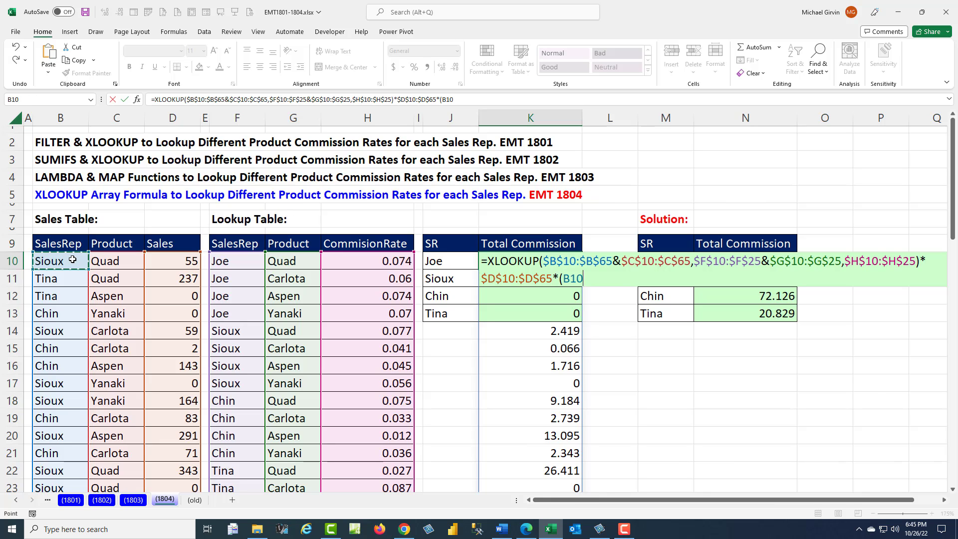
key(ctrl+shift+Down)
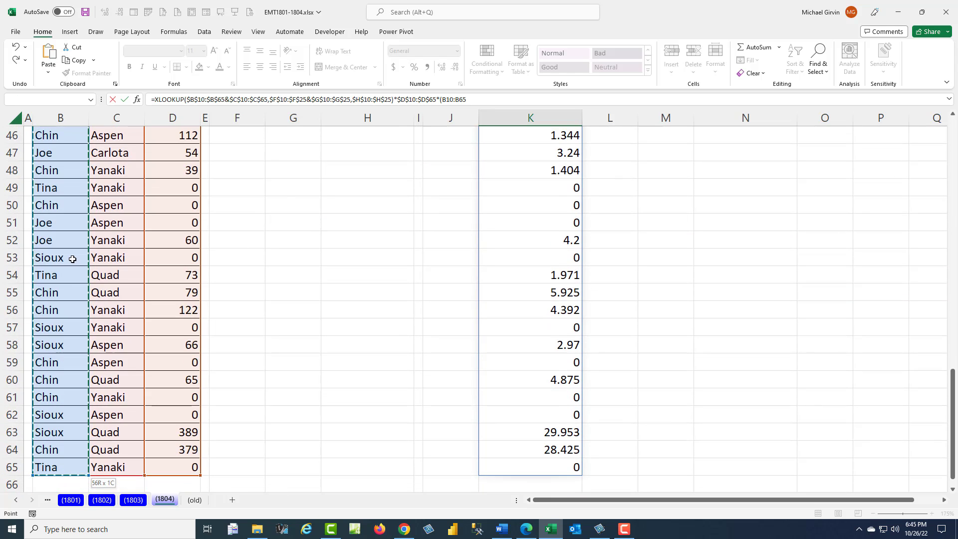
key(F4)
text(=)
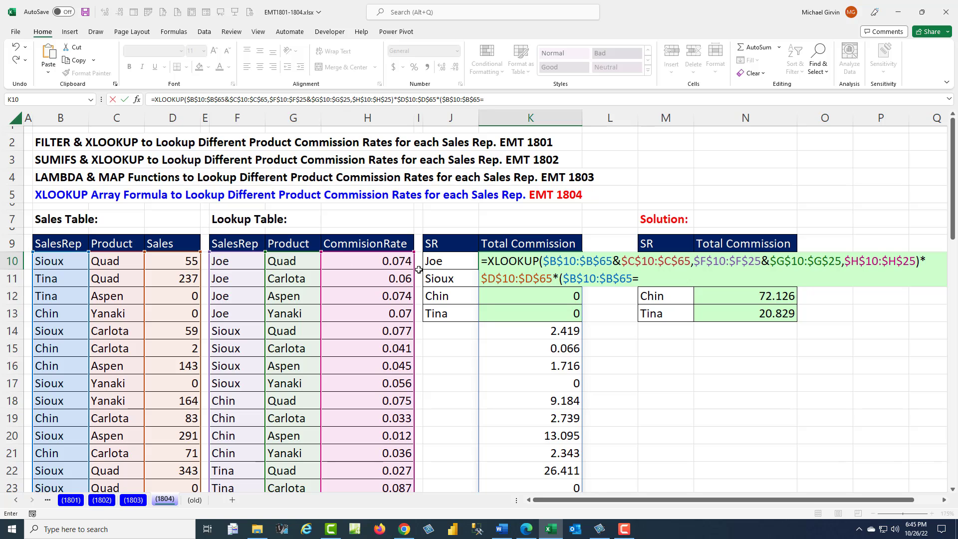
click(448, 260)
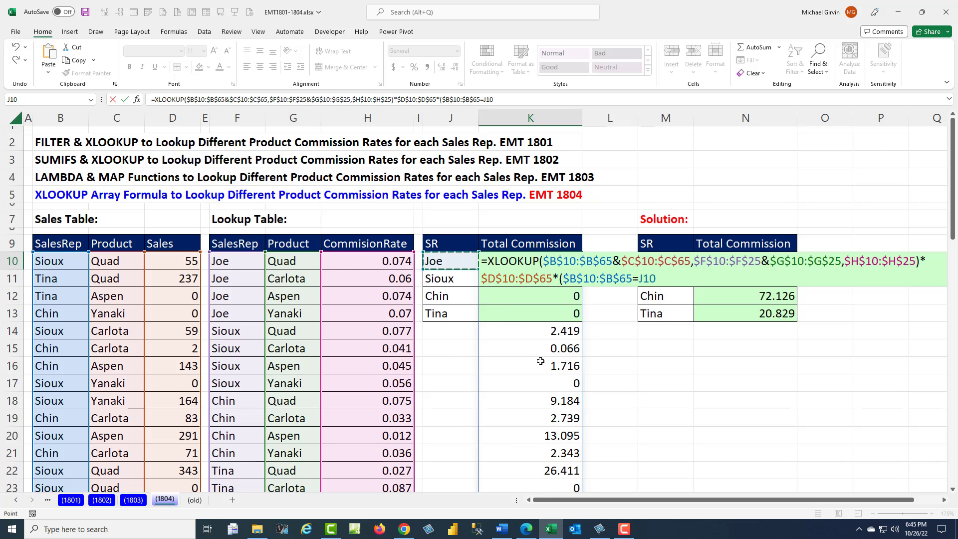
text())
key(Return)
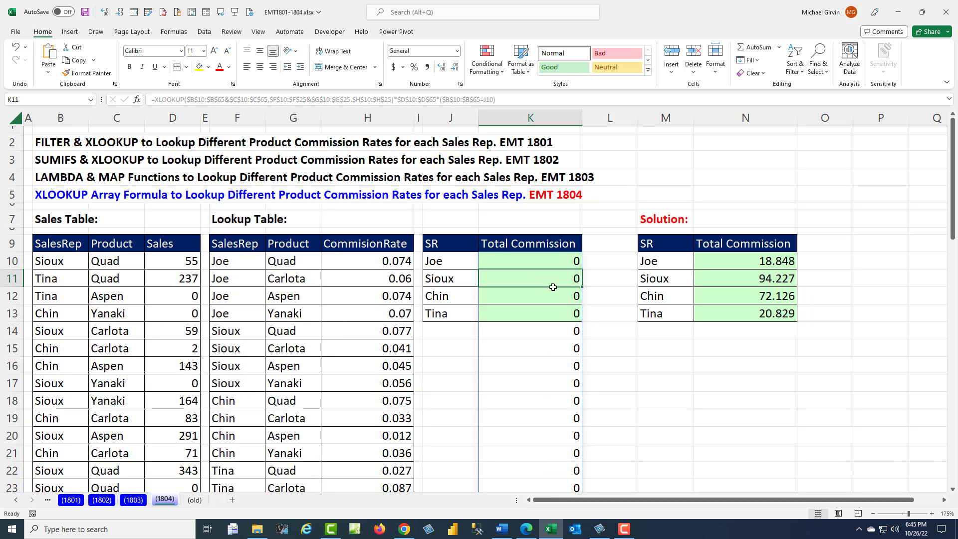
scroll(568, 413, down, 5)
scroll(574, 399, up, 1)
scroll(609, 357, down, 1)
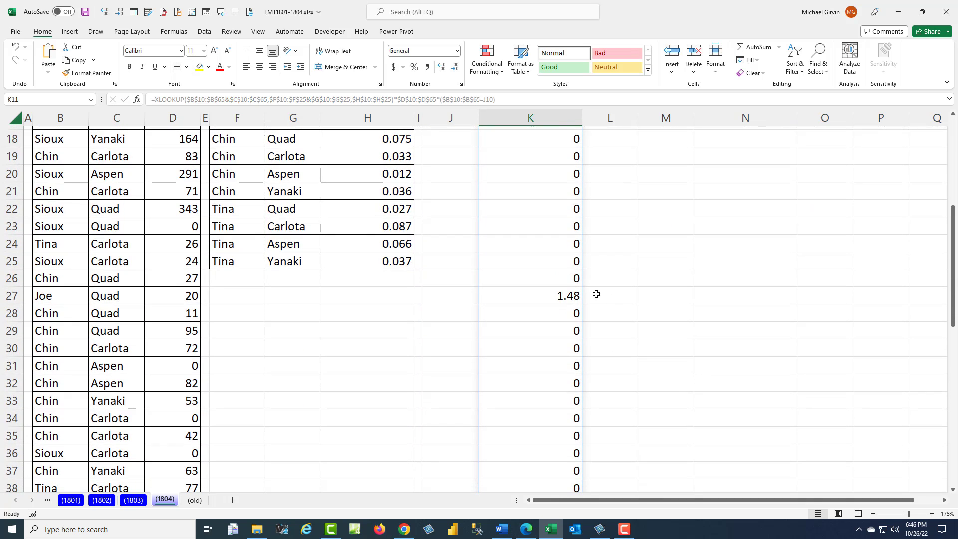
scroll(606, 310, down, 4)
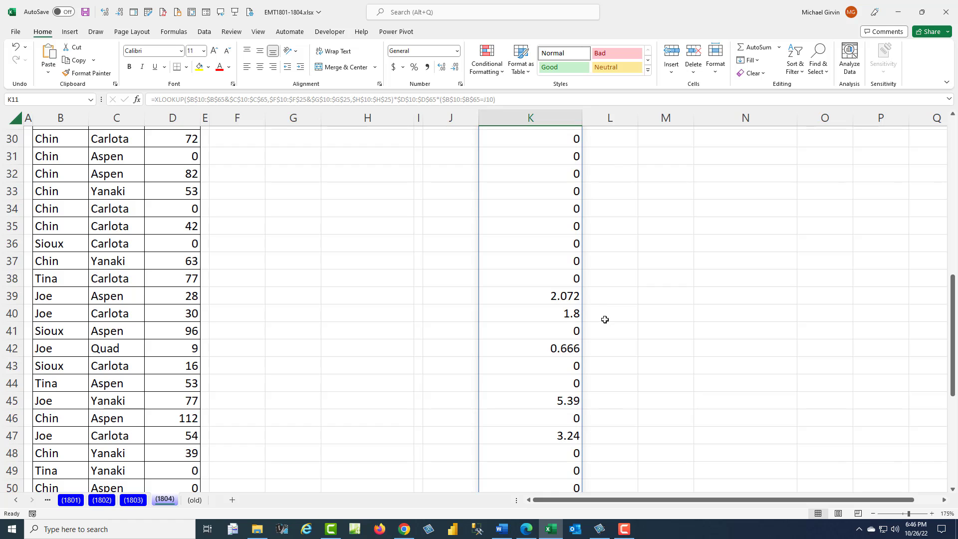
scroll(605, 319, up, 9)
scroll(605, 320, up, 1)
click(545, 264)
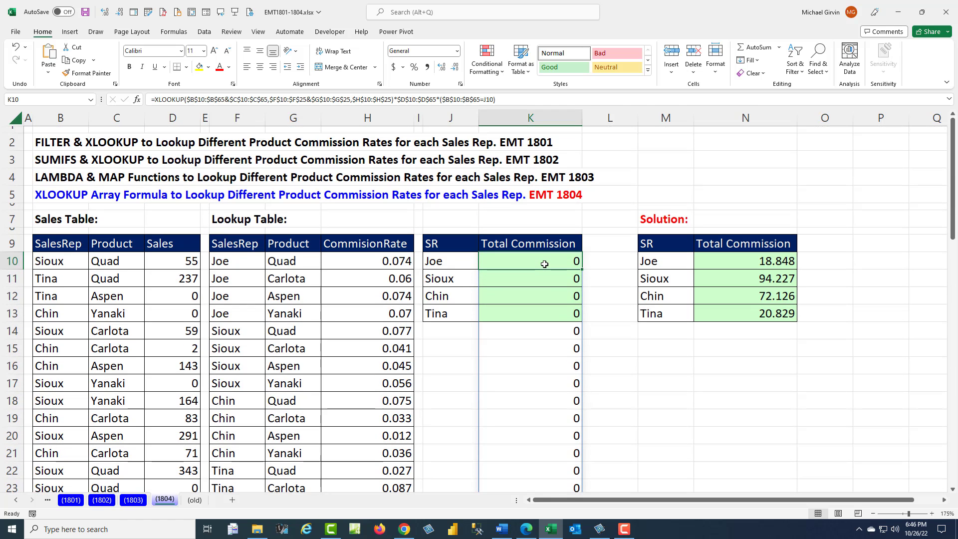
Step: Wrap the K10 formula in SUM to total Joe's commission as 18.848
key(F2)
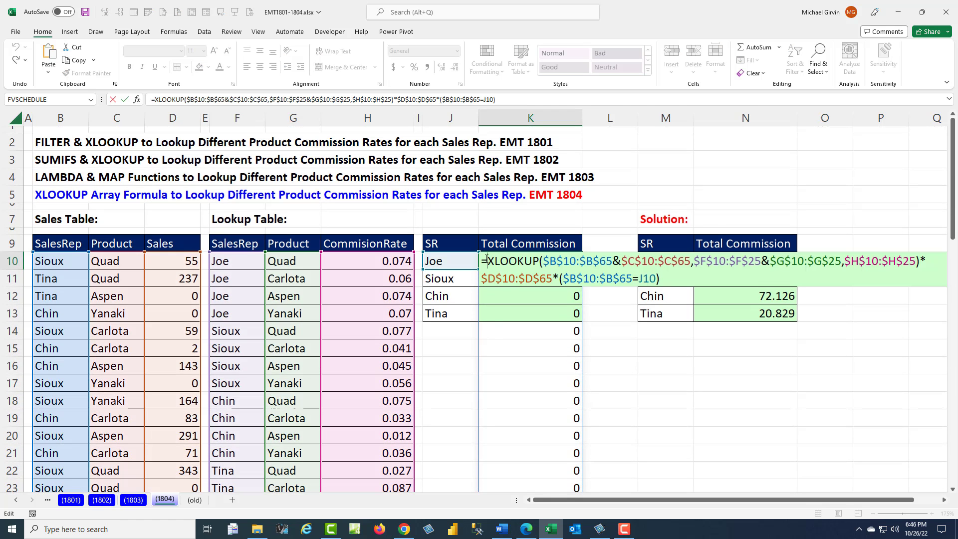
text(SUM()
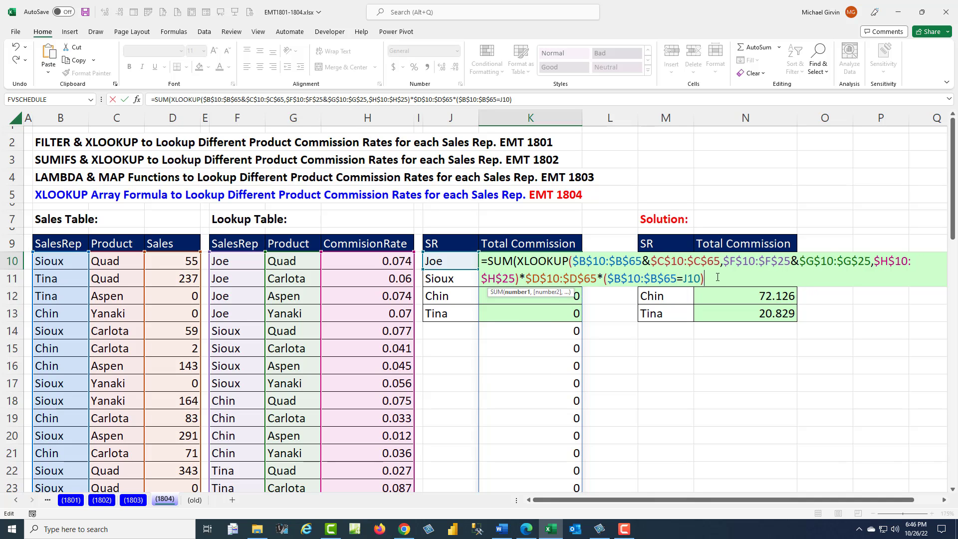
key(ctrl+Return)
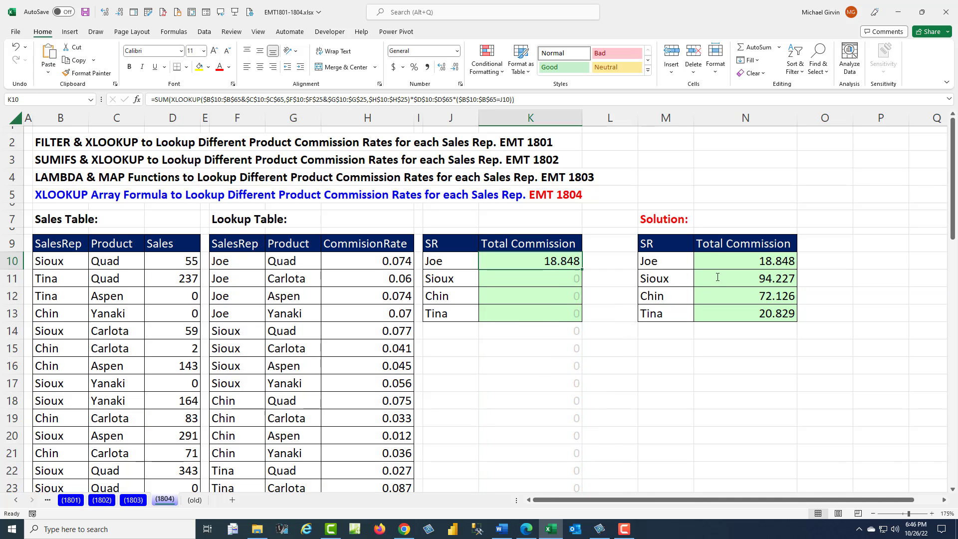
Step: Fill the total formula down K10:K13 and inspect Tina's formula in K13
double_click(586, 269)
click(542, 313)
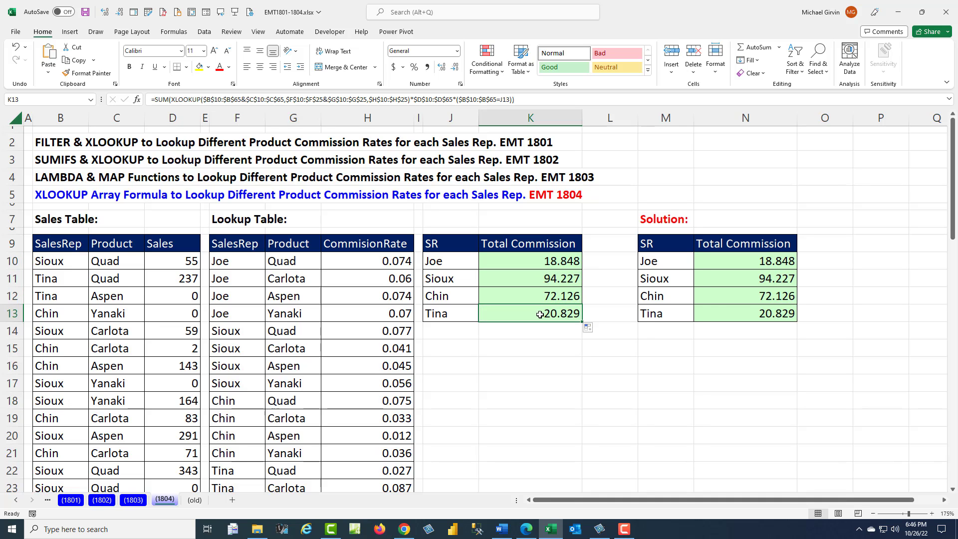
double_click(540, 314)
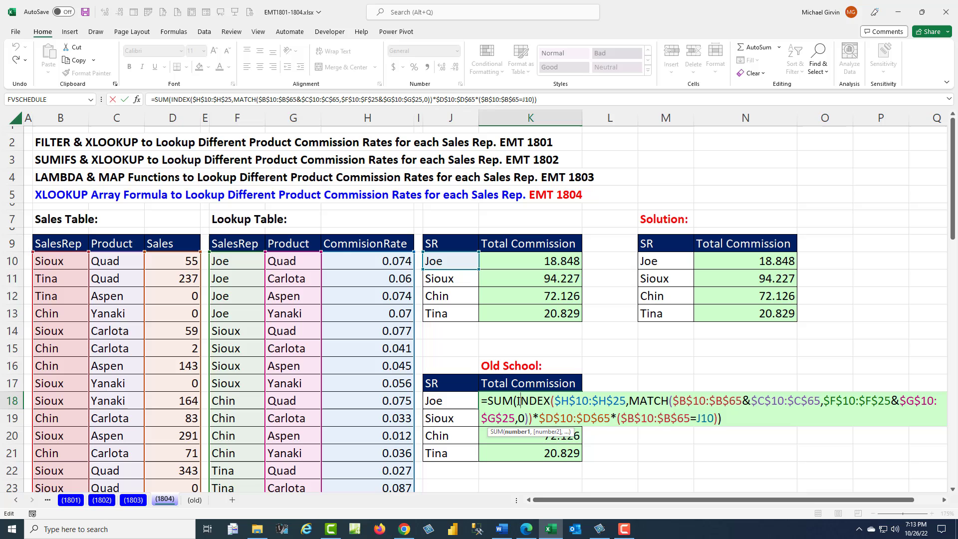
Step: Enter the Old School SUM(INDEX($H$10:$H$25,MATCH(...))) commission formula for Joe in K18
drag(517, 401, 569, 397)
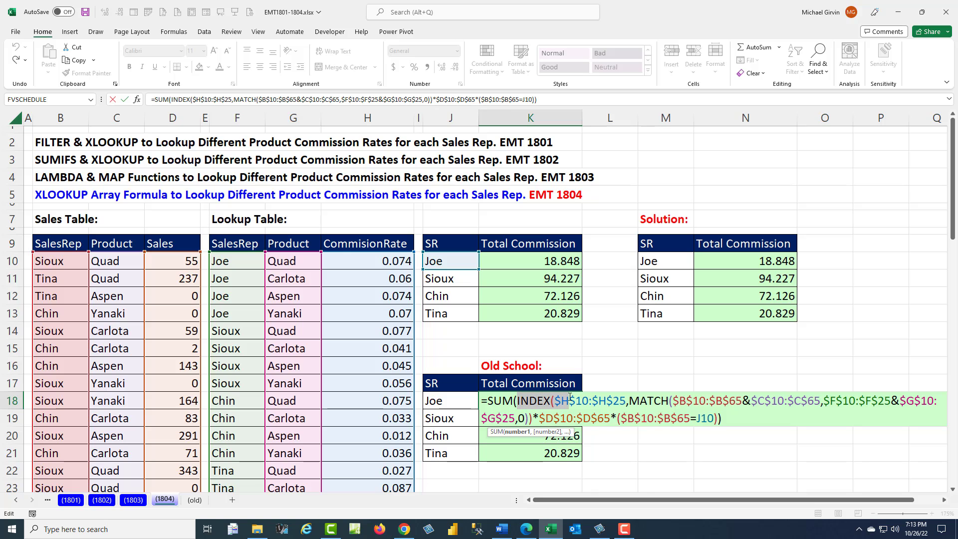
shift+click(532, 419)
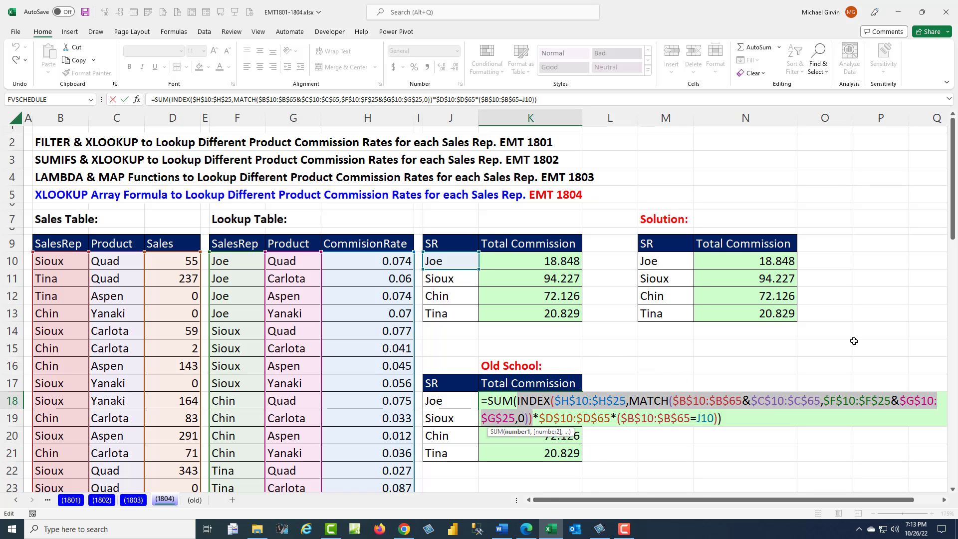
key(Return)
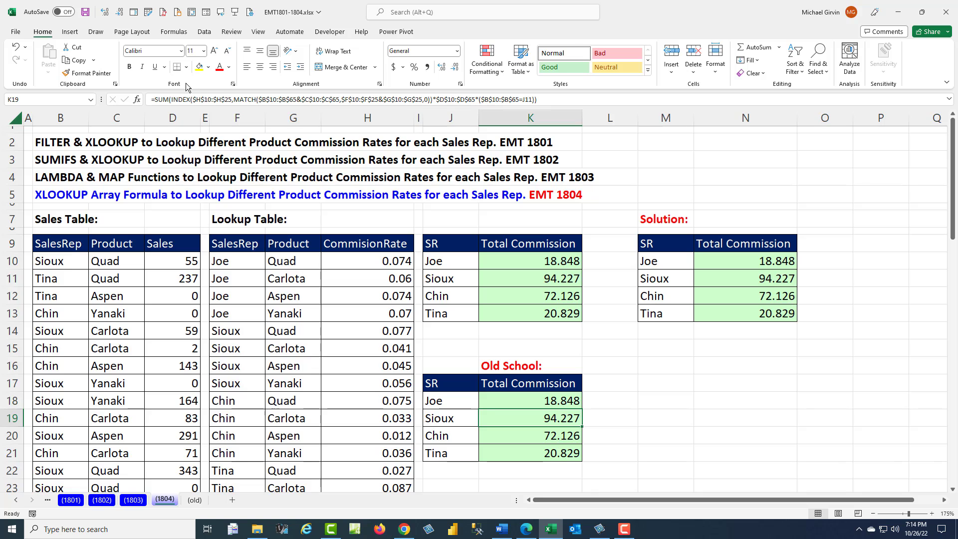